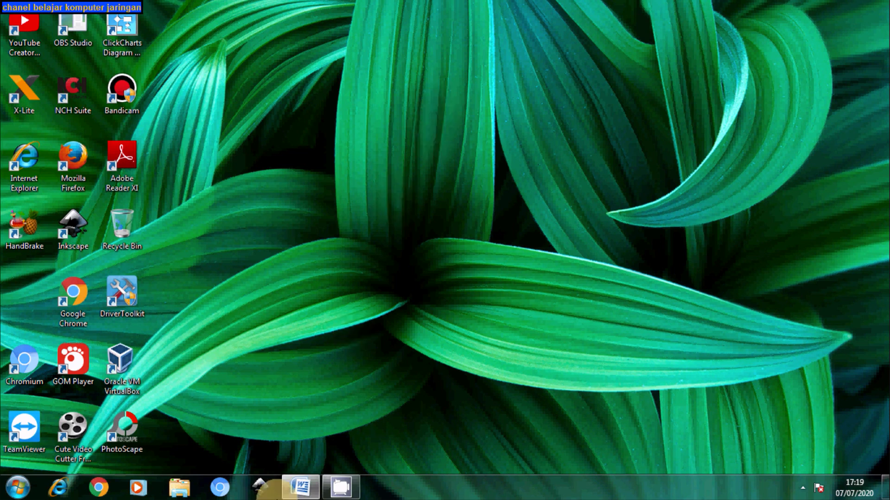
# - Switch to the BAB I Instalasi Windows 7 document in Word and select the first paragraph under Pengertian Windows 7
pyautogui.click(308, 490)
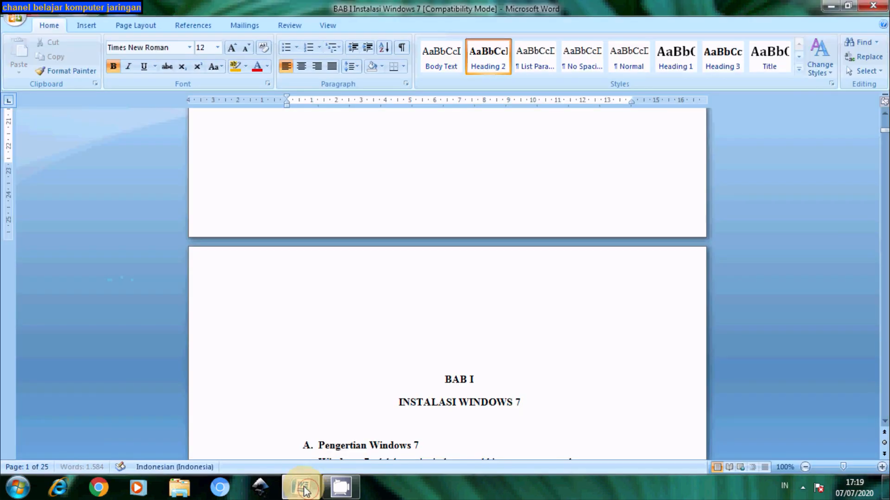
pyautogui.click(884, 423)
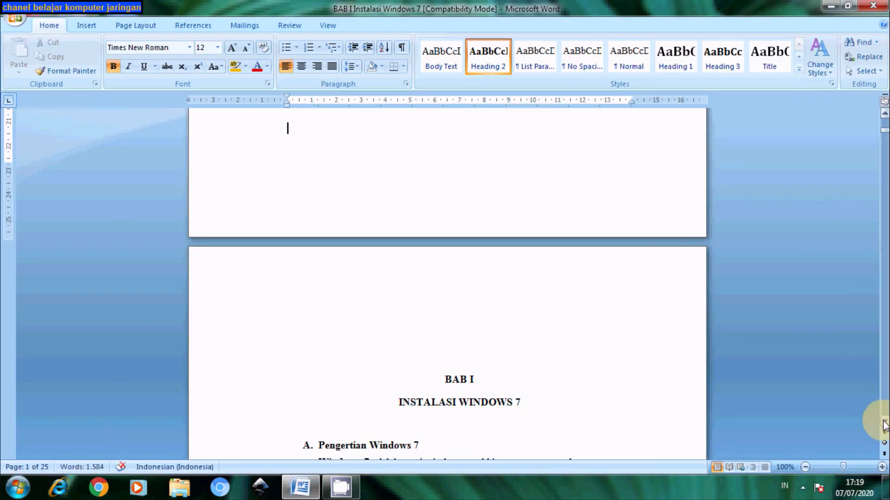
pyautogui.click(883, 423)
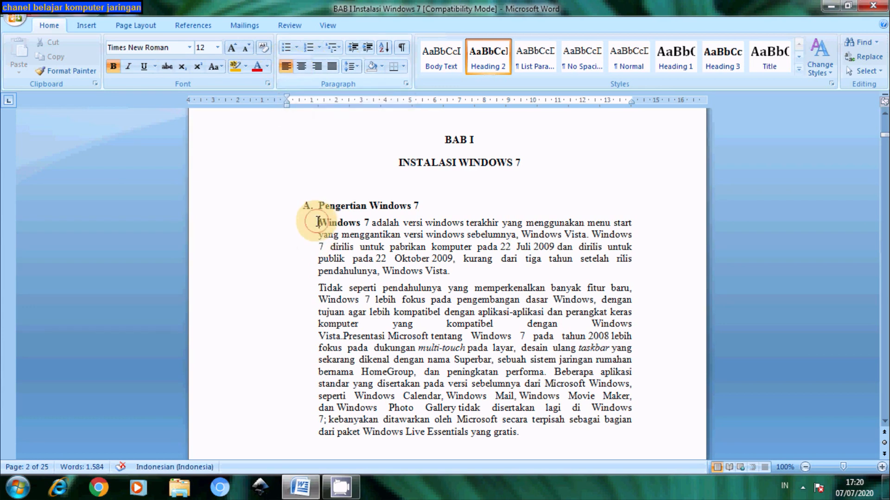
pyautogui.moveTo(318, 221); pyautogui.dragTo(453, 272)
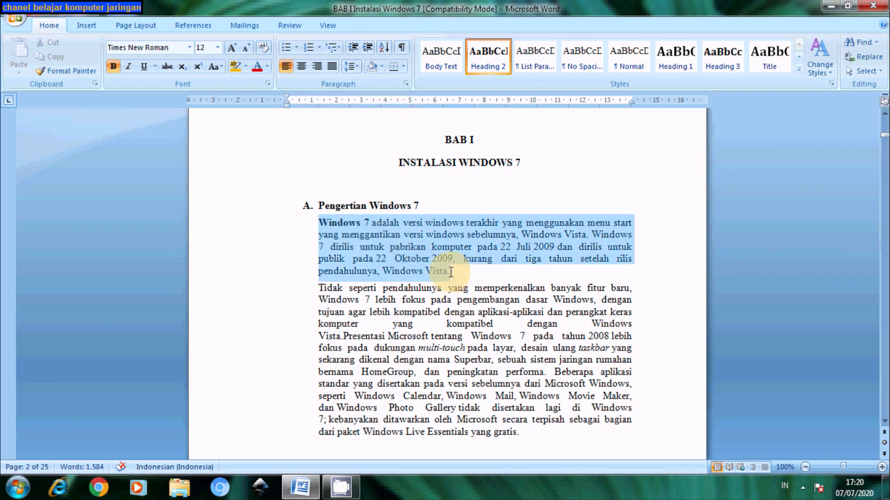
pyautogui.moveTo(450, 271)
pyautogui.mouseDown()
pyautogui.moveTo(497, 389)
pyautogui.moveTo(530, 430)
pyautogui.moveTo(453, 271)
pyautogui.mouseUp()
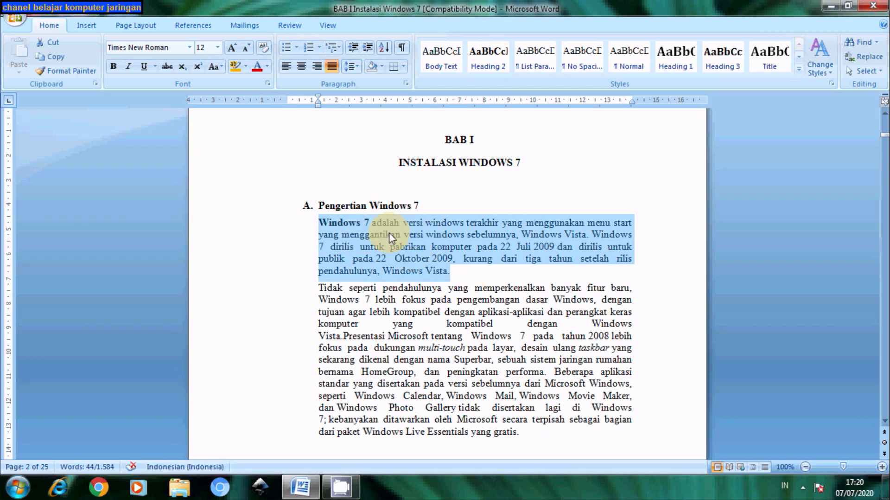
# - Try left, center and right alignment on the selected paragraph, finishing with justified alignment
pyautogui.click(286, 67)
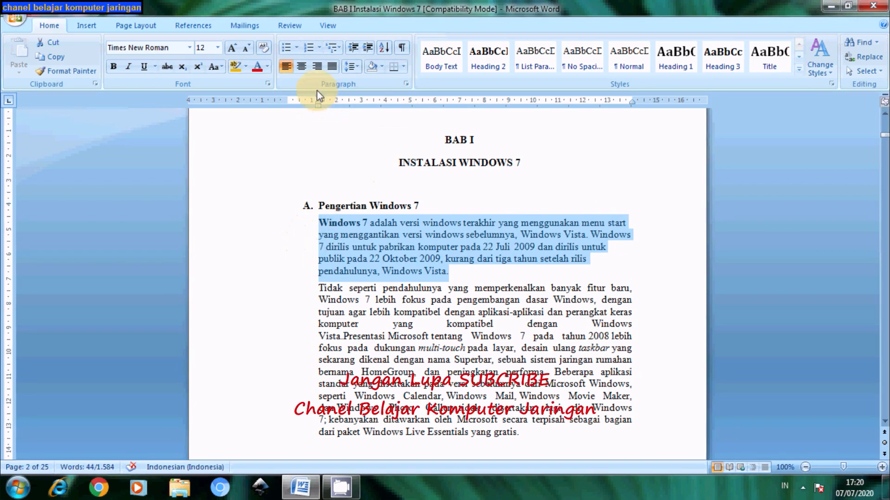
pyautogui.click(302, 68)
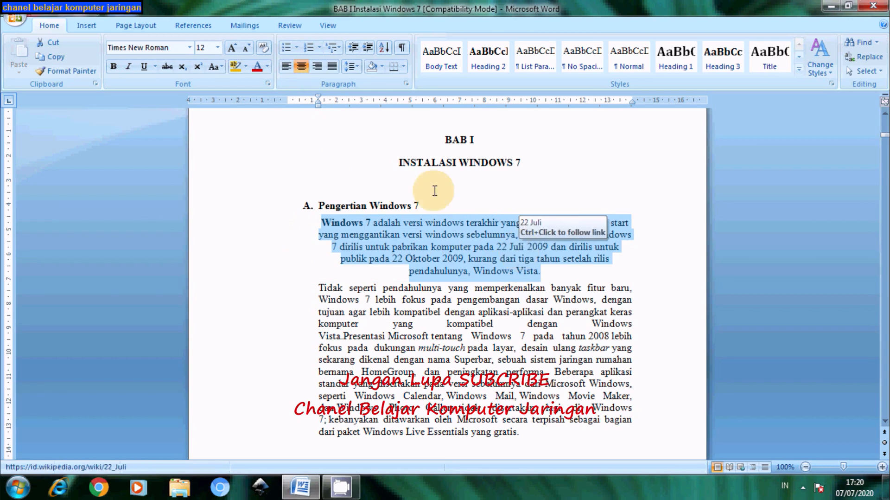
pyautogui.click(319, 67)
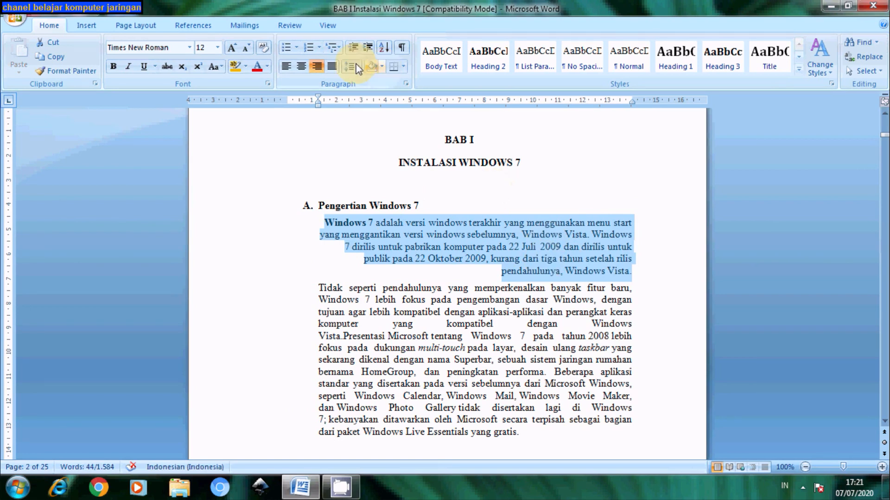
pyautogui.click(332, 67)
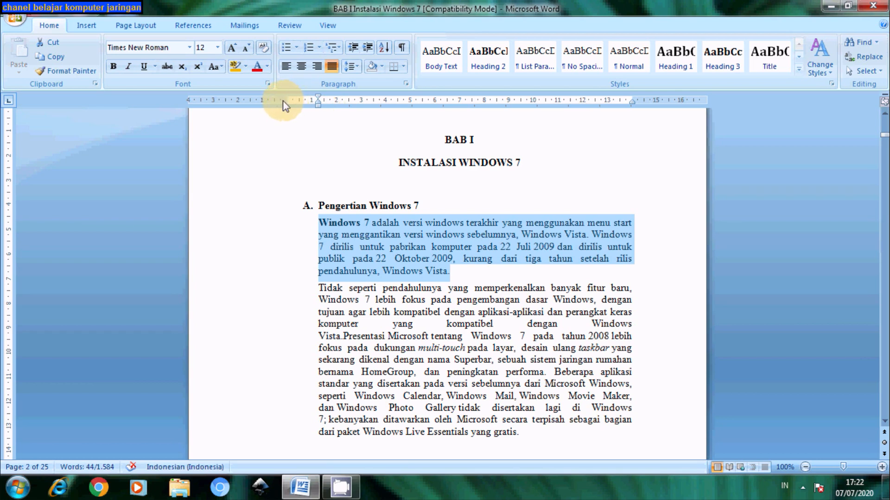
# - Set the left indent of the whole first paragraph under Pengertian Windows 7 to 0 cm on the ruler
pyautogui.moveTo(286, 100); pyautogui.dragTo(315, 100)
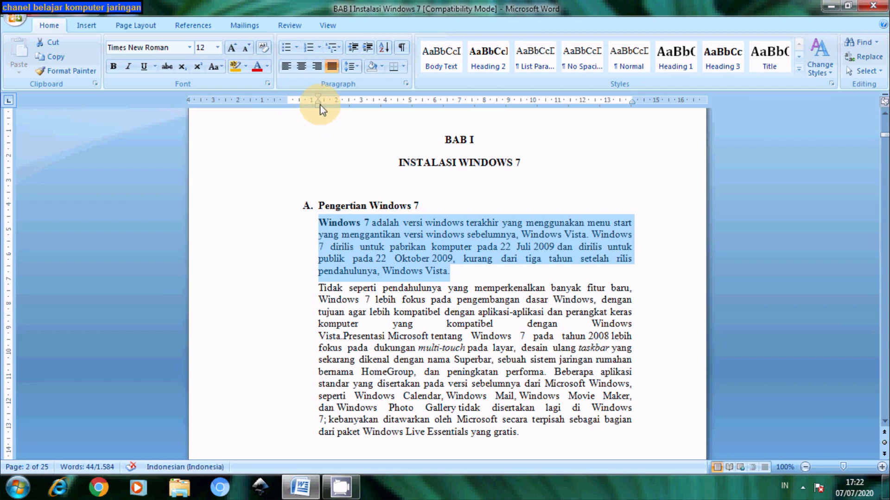
pyautogui.moveTo(321, 108); pyautogui.dragTo(288, 109)
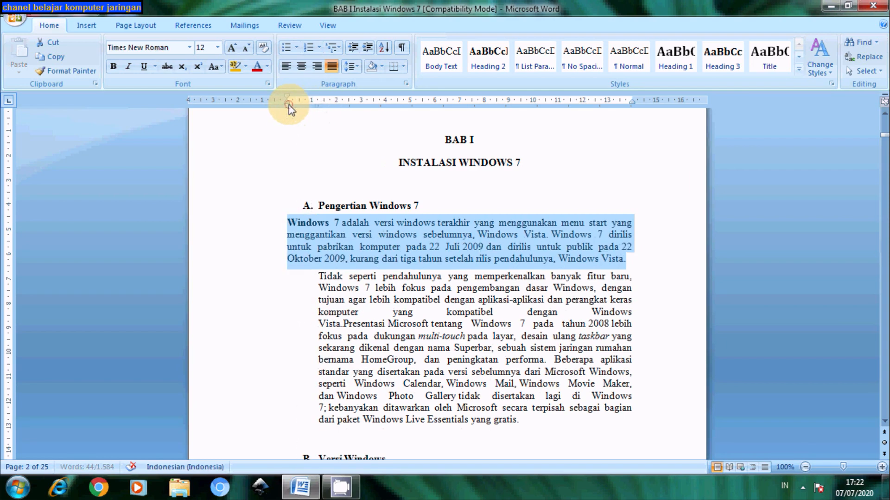
pyautogui.click(314, 202)
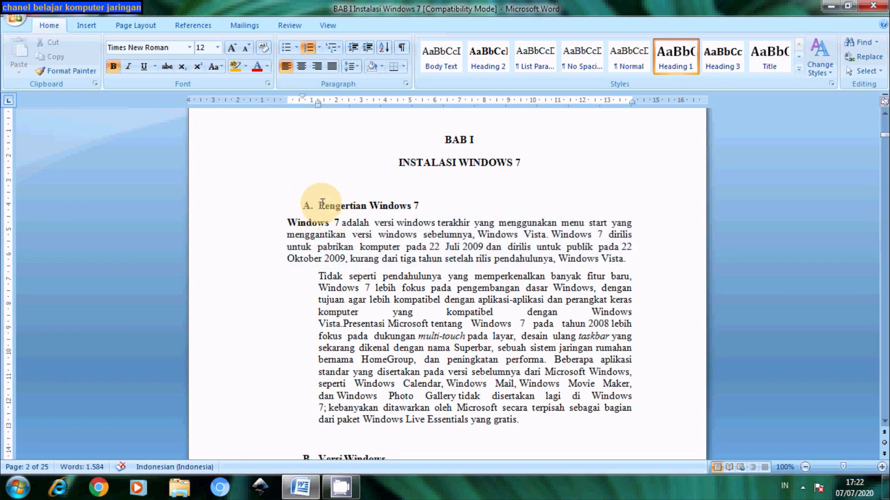
# - Set the left indent of the same paragraph to about 1.25 cm, aligned with the heading text
pyautogui.click(287, 224)
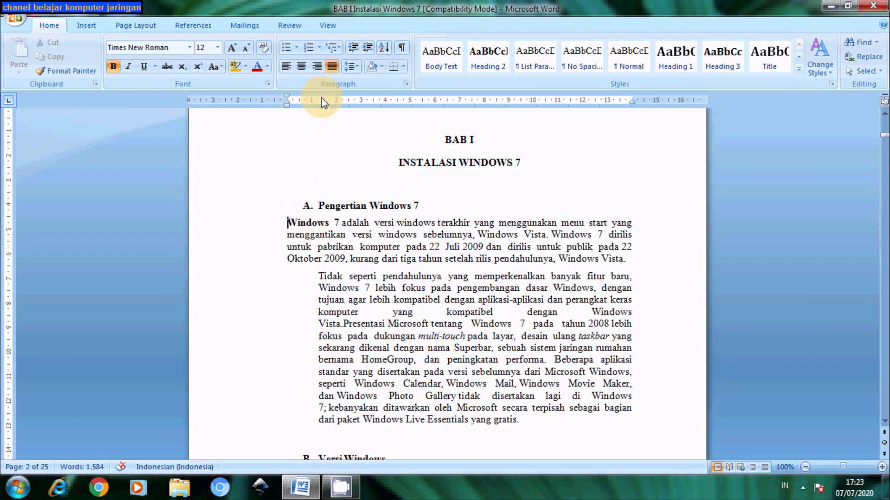
pyautogui.moveTo(321, 100); pyautogui.dragTo(322, 101)
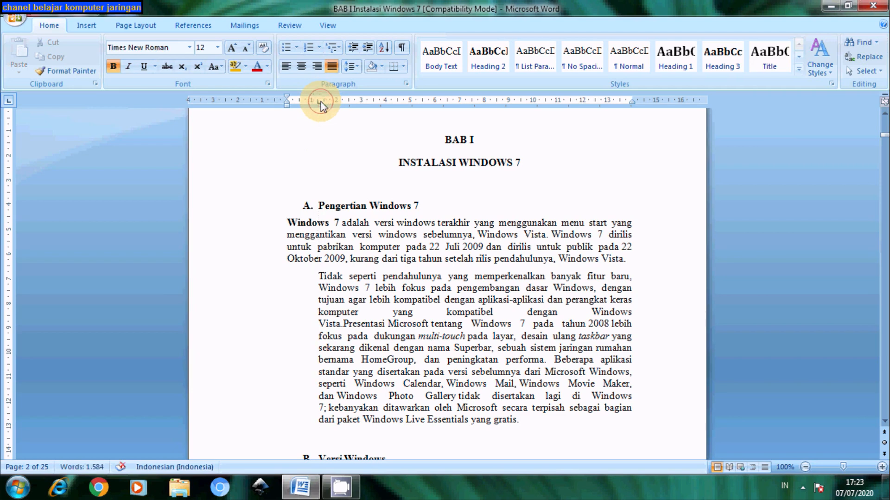
pyautogui.moveTo(320, 102); pyautogui.dragTo(317, 136)
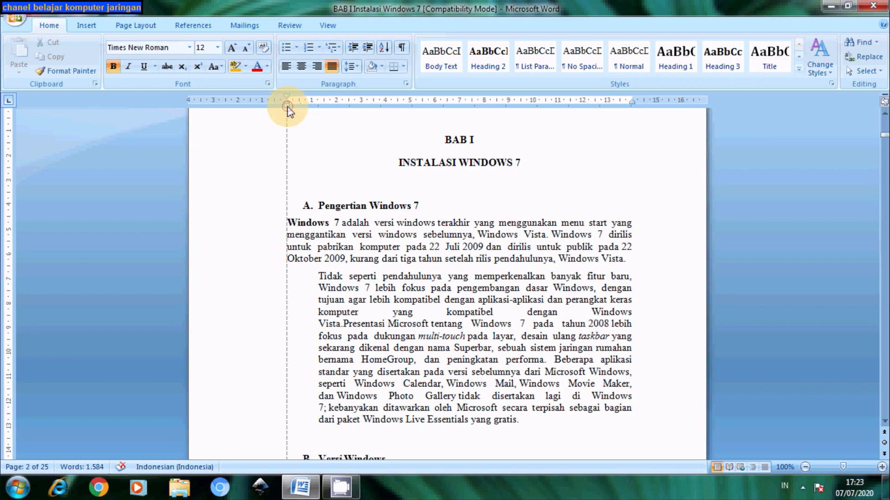
pyautogui.moveTo(288, 107); pyautogui.dragTo(320, 105)
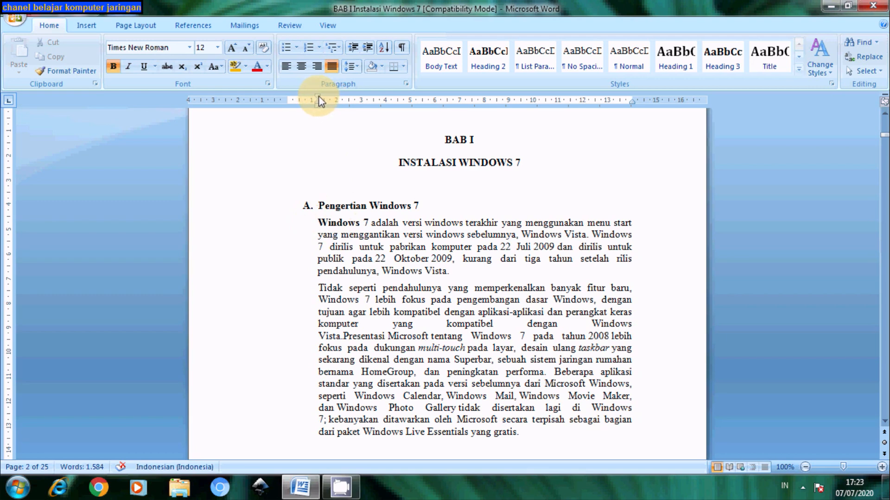
# - Try a first-line indent at about 3 cm and a hanging indent at about 3 cm on the first paragraph, removing each one
pyautogui.moveTo(319, 101); pyautogui.dragTo(361, 106)
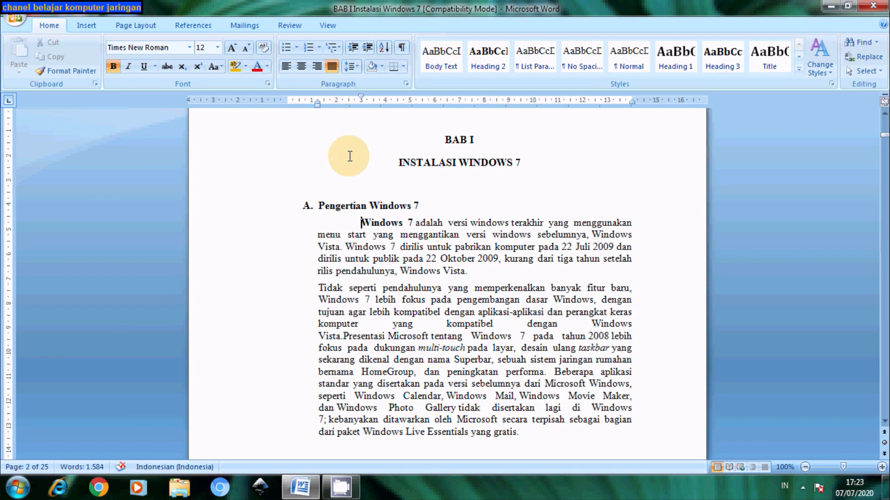
pyautogui.press('BackSpace')
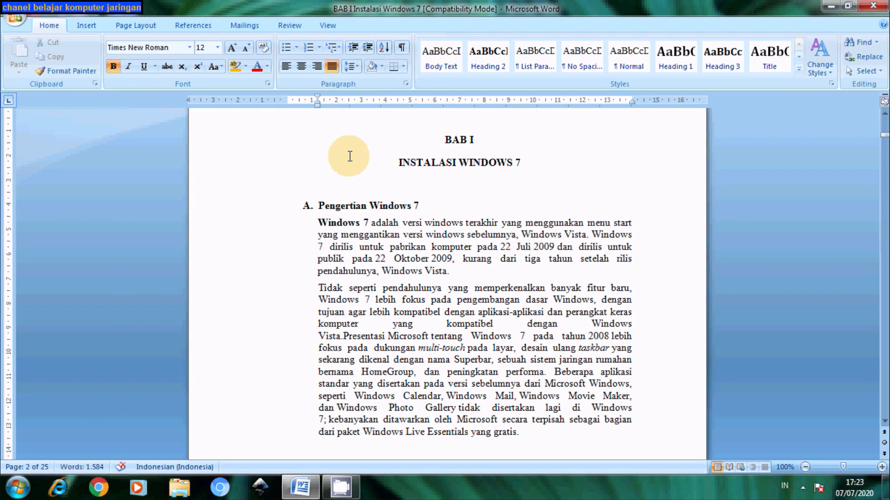
pyautogui.click(317, 234)
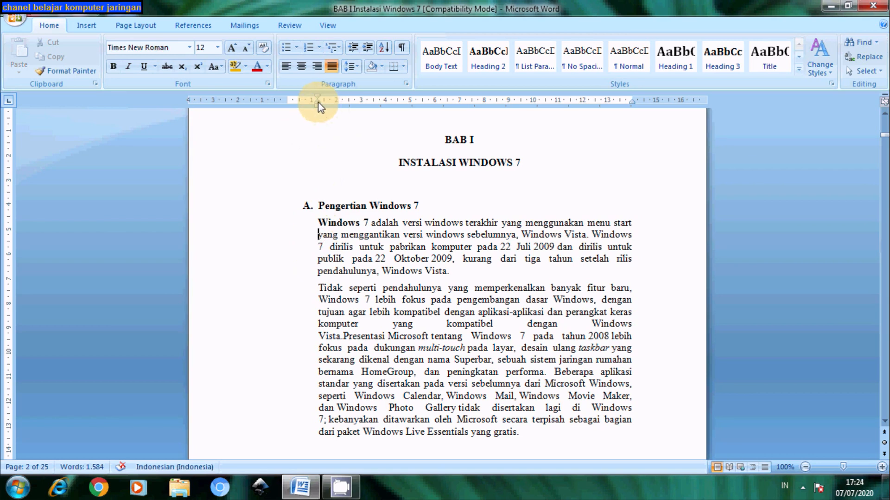
pyautogui.moveTo(318, 103); pyautogui.dragTo(361, 105)
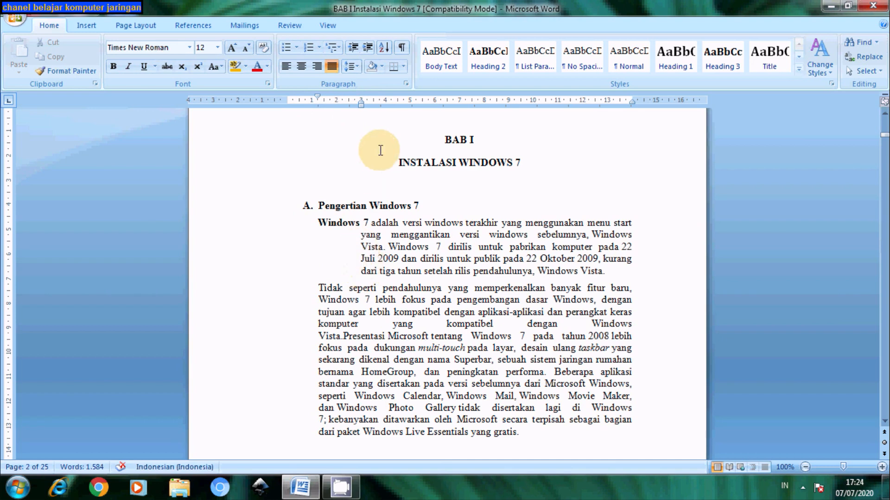
pyautogui.press('BackSpace')
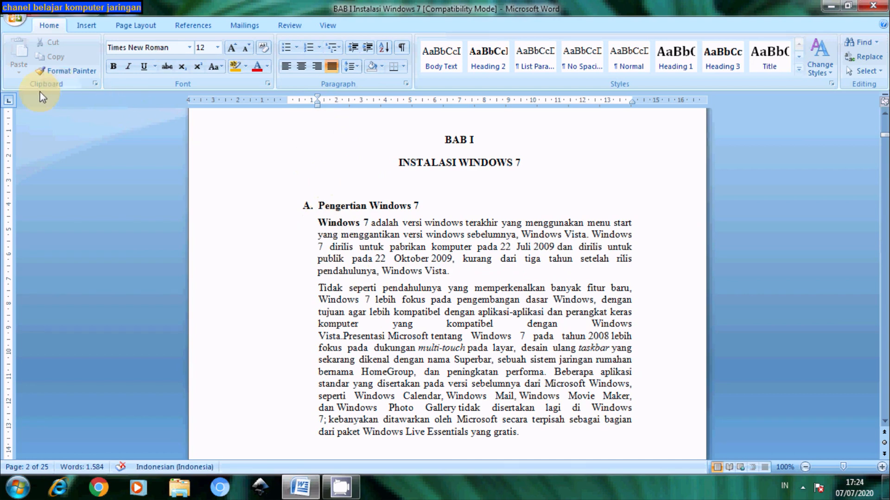
# - Choose the First Line Indent marker type and place the first paragraph's first-line indent at about 4 cm on the ruler
pyautogui.click(7, 101)
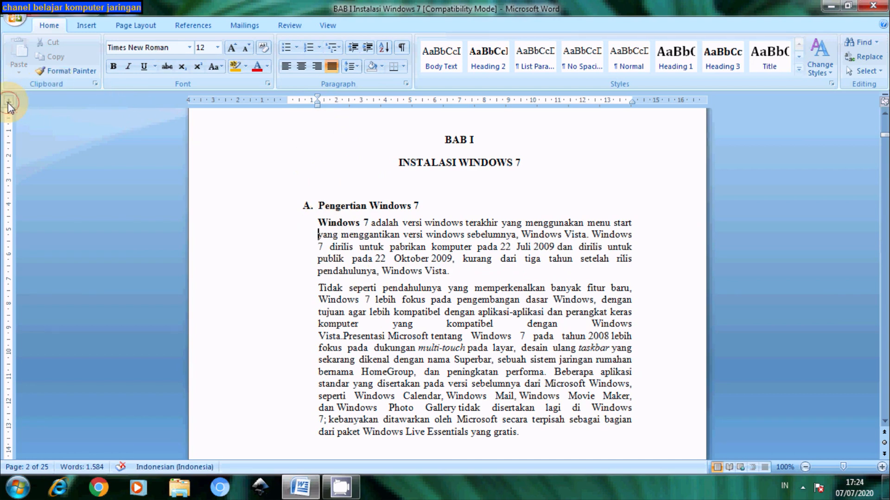
pyautogui.click(8, 103)
pyautogui.click(9, 103)
pyautogui.click(8, 103)
pyautogui.click(9, 103)
pyautogui.click(8, 102)
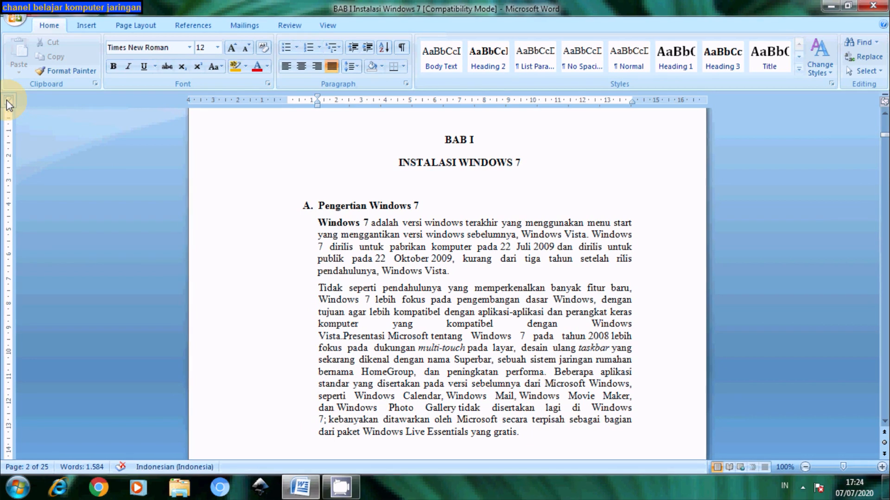
pyautogui.click(316, 222)
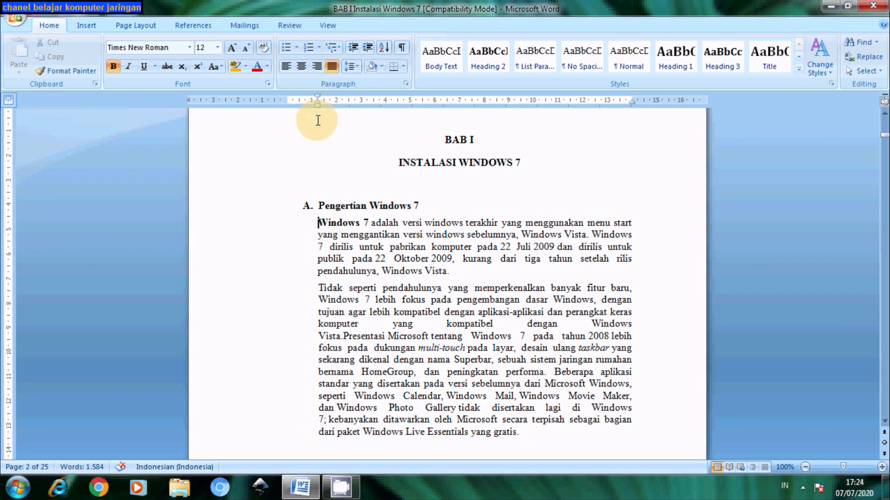
pyautogui.click(385, 101)
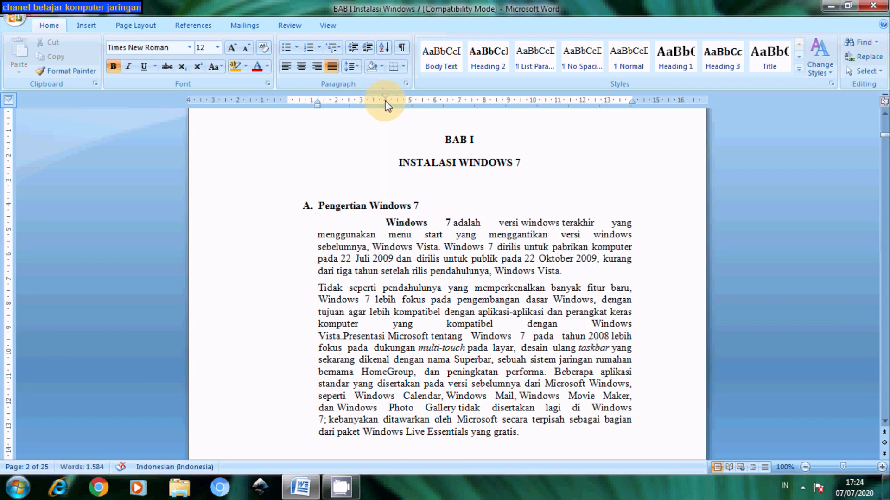
# - Reposition the first paragraph's first-line indent to about 5 cm and finally to about 3 cm
pyautogui.click(10, 100)
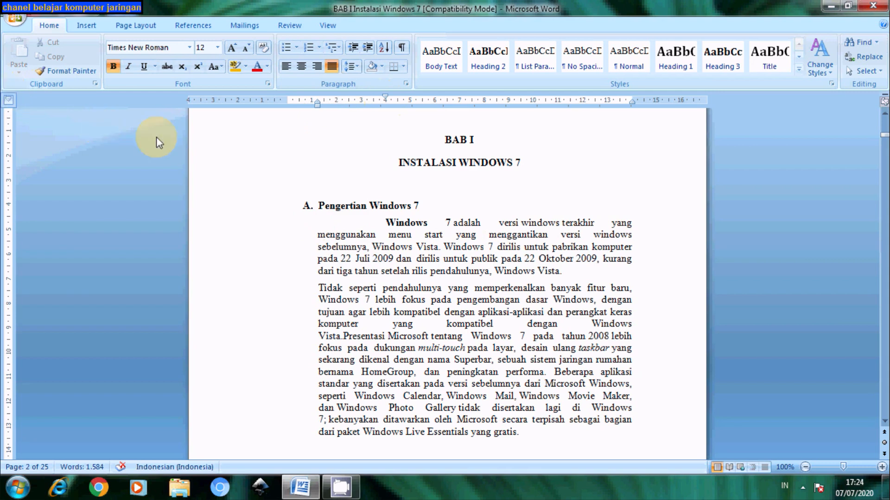
pyautogui.click(373, 101)
pyautogui.click(407, 101)
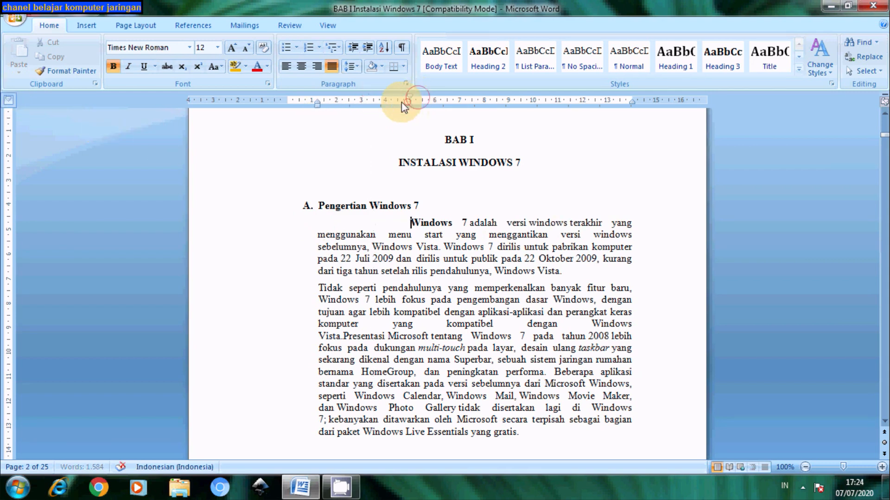
pyautogui.click(379, 100)
pyautogui.click(362, 102)
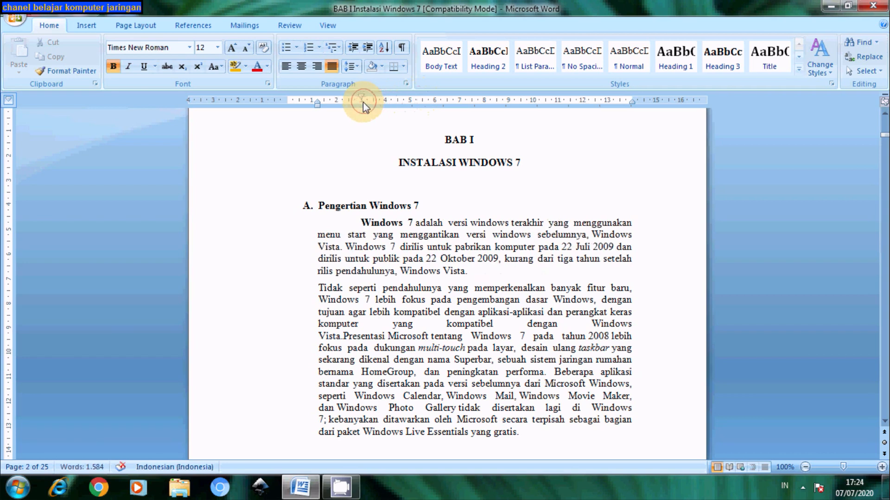
# - Undo all the first-line indent placements on the first paragraph
pyautogui.hotkey('ctrl', 'z')
pyautogui.hotkey('ctrl', 'z')
pyautogui.hotkey('ctrl', 'z')
pyautogui.hotkey('ctrl', 'z')
pyautogui.hotkey('ctrl', 'z')
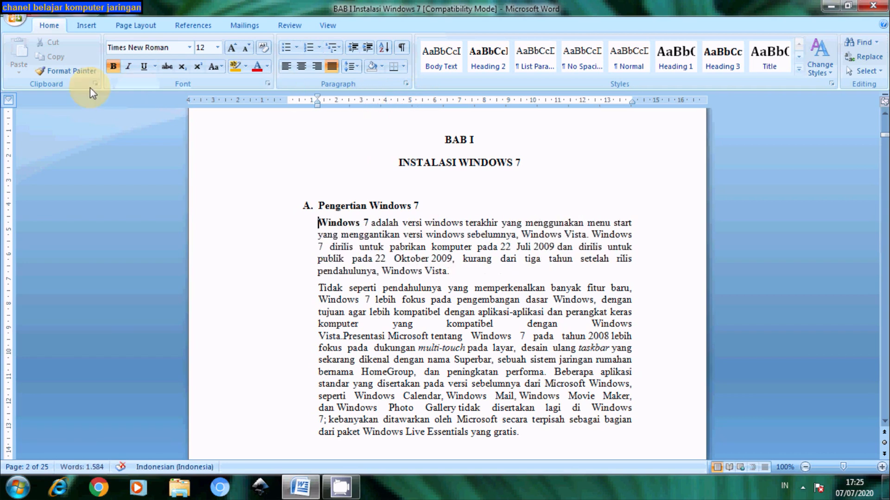
# - Choose the Hanging Indent marker type and place the paragraph's hanging indent at about 4.25 cm, finally adjusting it to about 2.5 cm
pyautogui.click(8, 101)
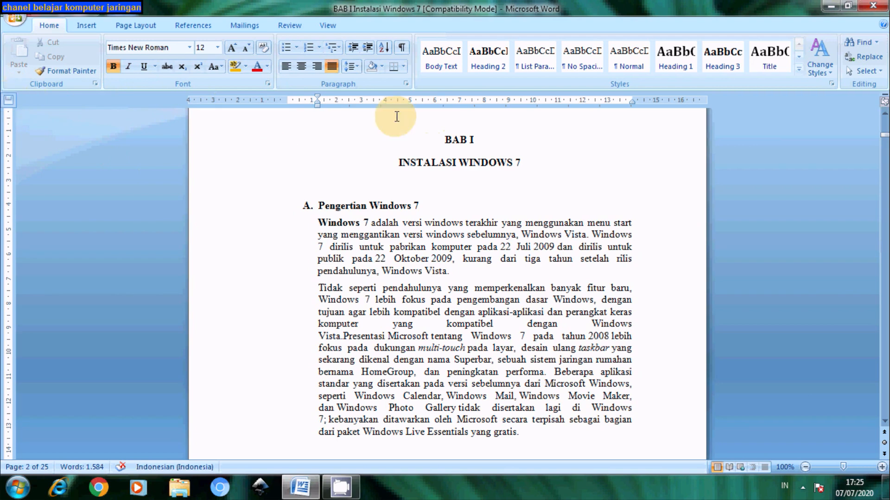
pyautogui.moveTo(391, 102); pyautogui.dragTo(390, 103)
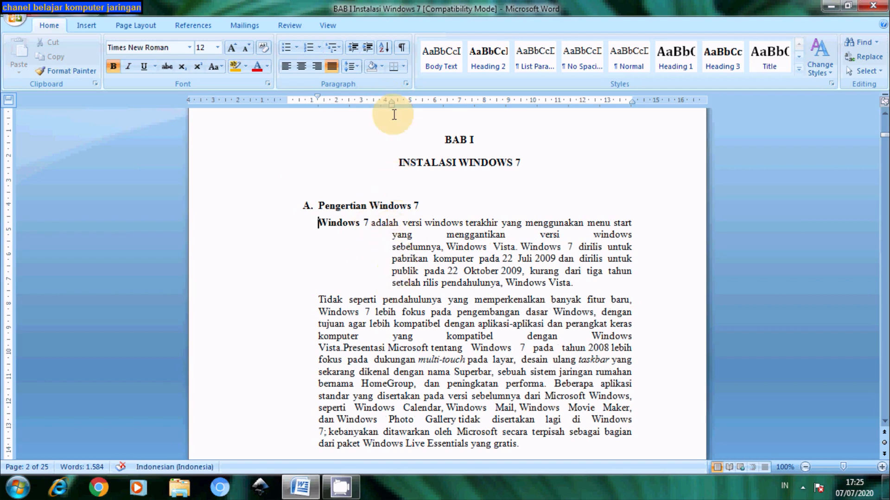
pyautogui.moveTo(392, 102); pyautogui.dragTo(429, 100)
pyautogui.moveTo(375, 104); pyautogui.dragTo(373, 102)
pyautogui.moveTo(374, 102); pyautogui.dragTo(351, 100)
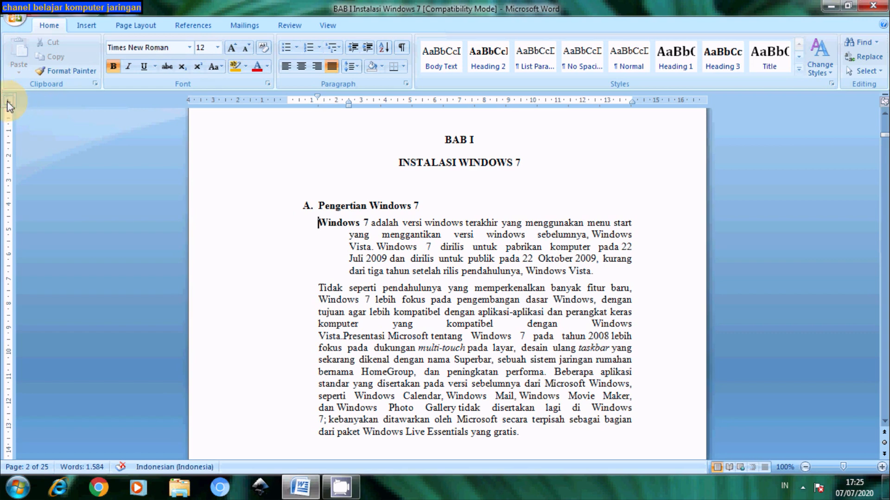
# - Set the paragraph's hanging indent to about 1.25 cm and place the cursor at the start of its first line
pyautogui.click(350, 235)
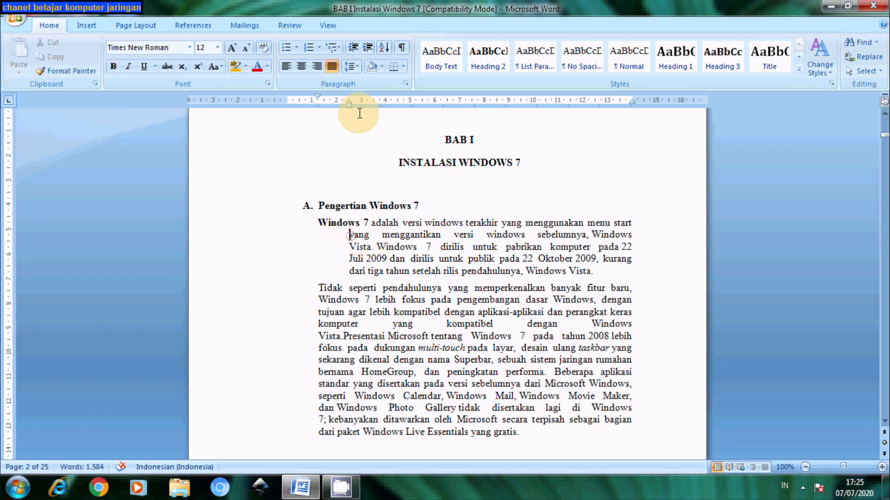
pyautogui.moveTo(347, 106)
pyautogui.mouseDown()
pyautogui.moveTo(318, 116)
pyautogui.moveTo(294, 99)
pyautogui.moveTo(319, 107)
pyautogui.mouseUp()
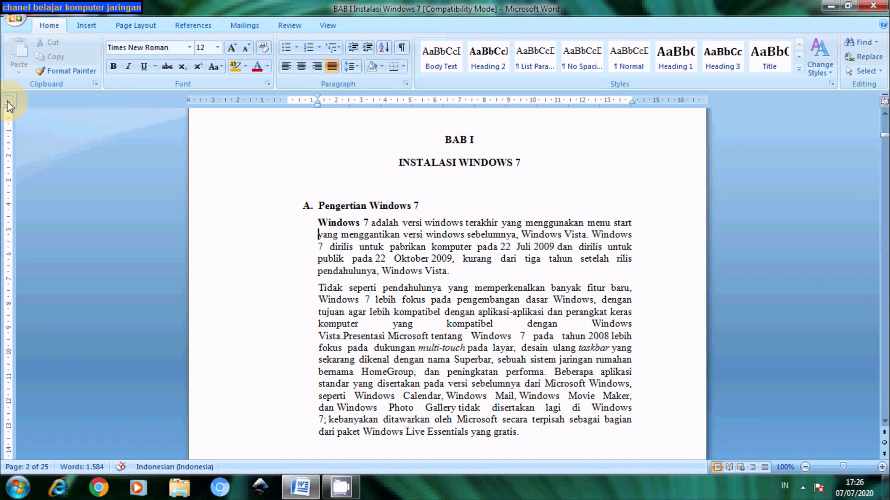
pyautogui.click(316, 223)
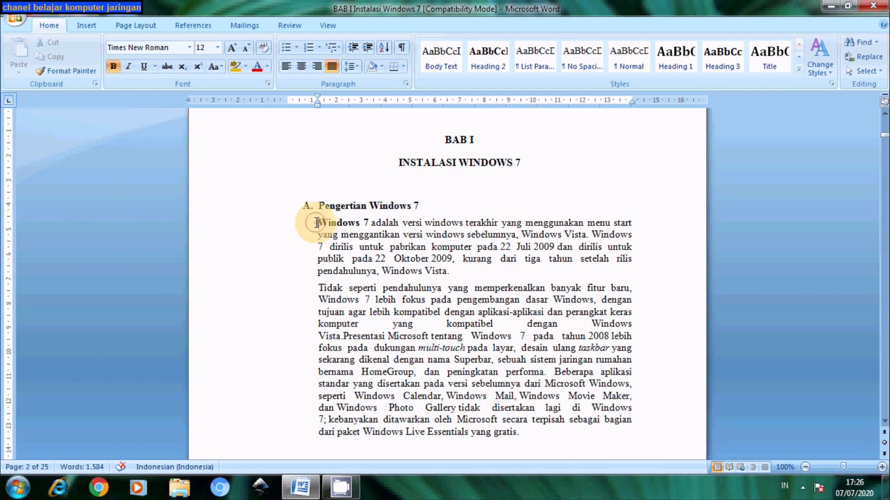
# - Cycle through the ruler's tab stop and indent marker types, ending on the left tab marker
pyautogui.click(9, 100)
pyautogui.click(9, 101)
pyautogui.click(9, 101)
pyautogui.click(9, 101)
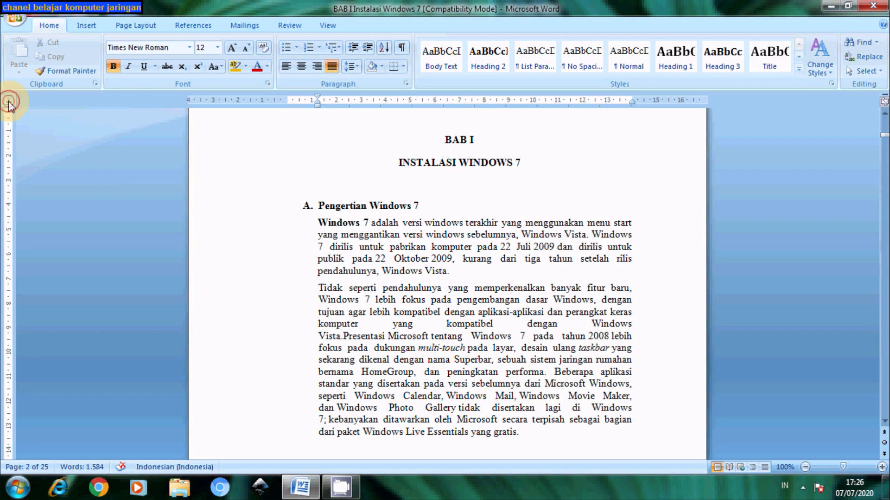
pyautogui.click(9, 101)
pyautogui.click(9, 101)
pyautogui.click(9, 102)
pyautogui.click(9, 101)
pyautogui.click(8, 101)
pyautogui.click(9, 102)
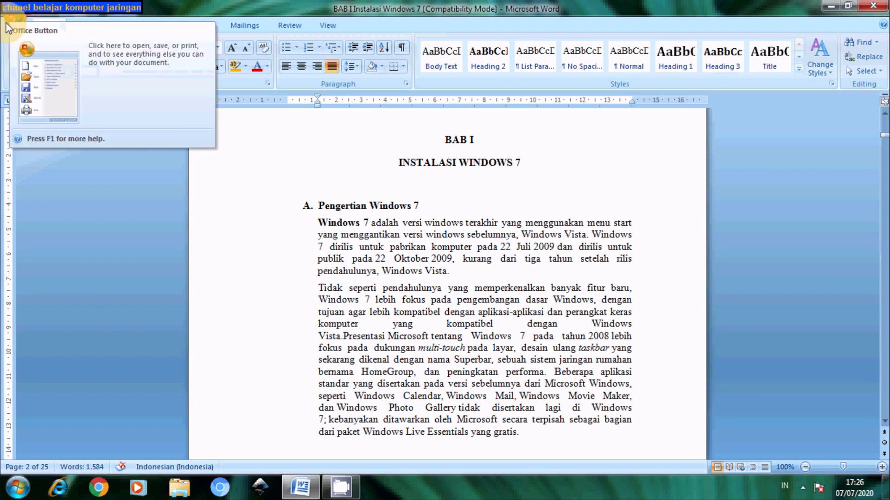
pyautogui.click(9, 101)
pyautogui.click(8, 101)
pyautogui.click(9, 101)
pyautogui.click(9, 101)
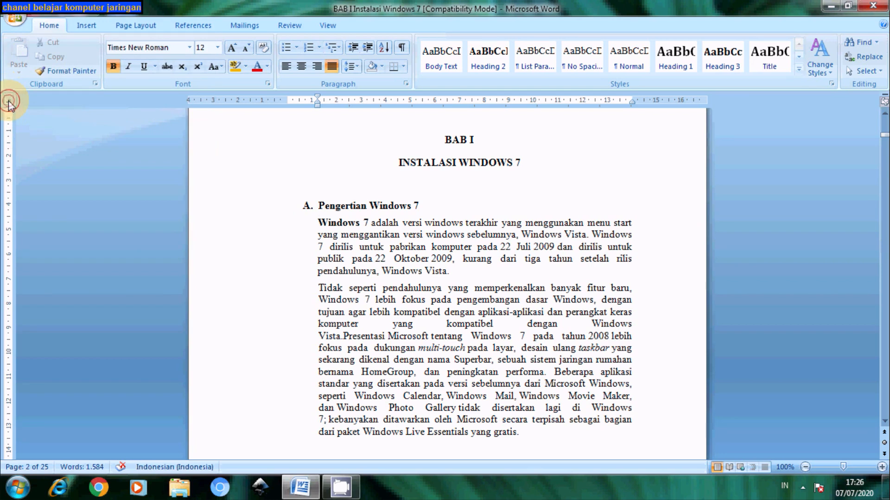
pyautogui.click(9, 101)
pyautogui.click(10, 102)
pyautogui.click(10, 101)
pyautogui.click(11, 102)
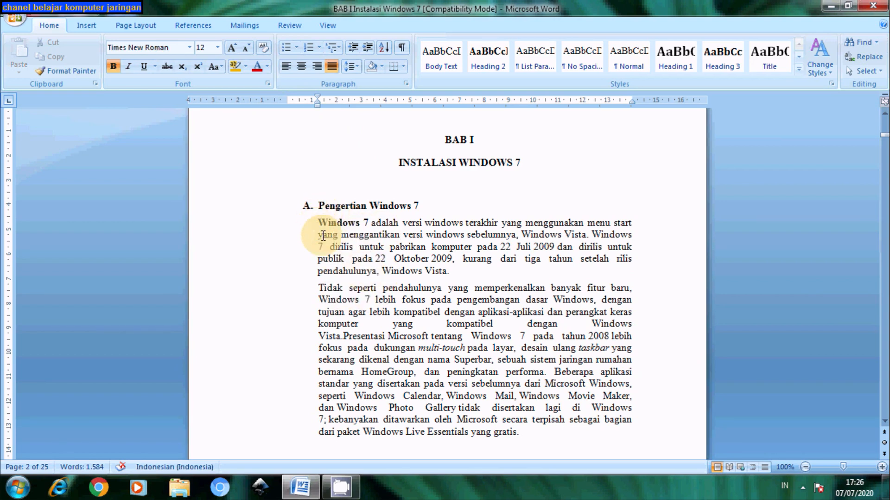
# - Select both body paragraphs under the Pengertian Windows 7 heading and set their line spacing to 1,5
pyautogui.click(319, 222)
pyautogui.moveTo(320, 223); pyautogui.dragTo(474, 288)
pyautogui.moveTo(467, 326); pyautogui.dragTo(519, 432)
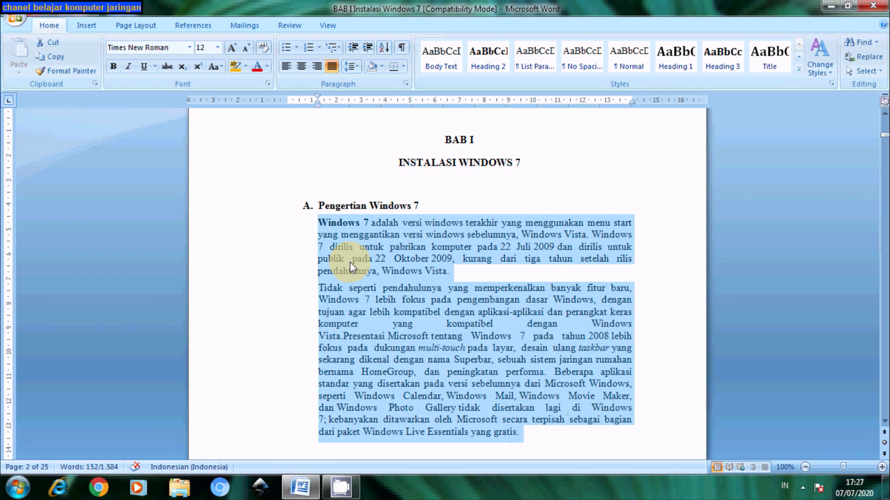
pyautogui.click(356, 67)
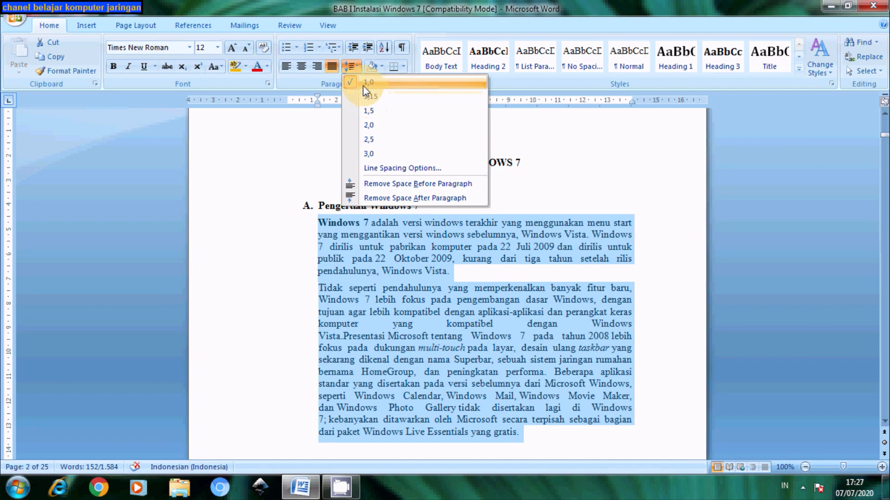
pyautogui.click(366, 114)
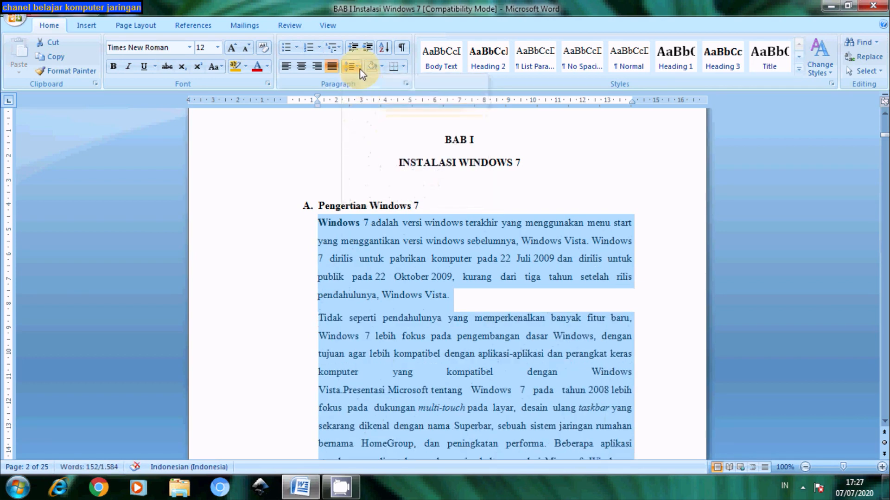
# - Try line spacings of 2,0 and 1,15 on the selected paragraphs, finally choosing 1,5
pyautogui.click(358, 68)
pyautogui.click(366, 124)
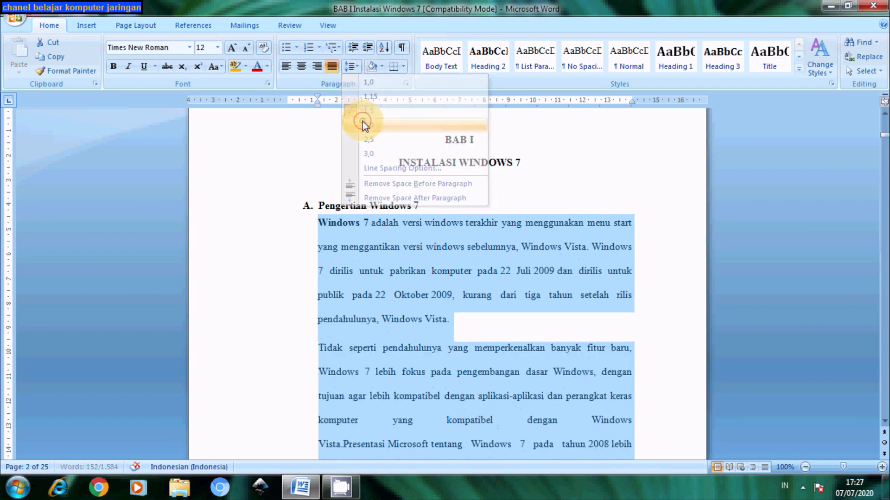
pyautogui.click(352, 66)
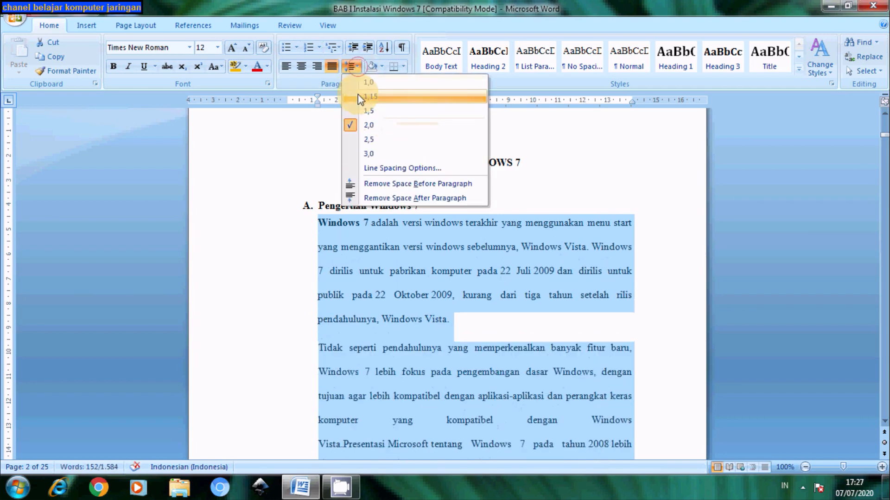
pyautogui.click(360, 98)
pyautogui.click(354, 66)
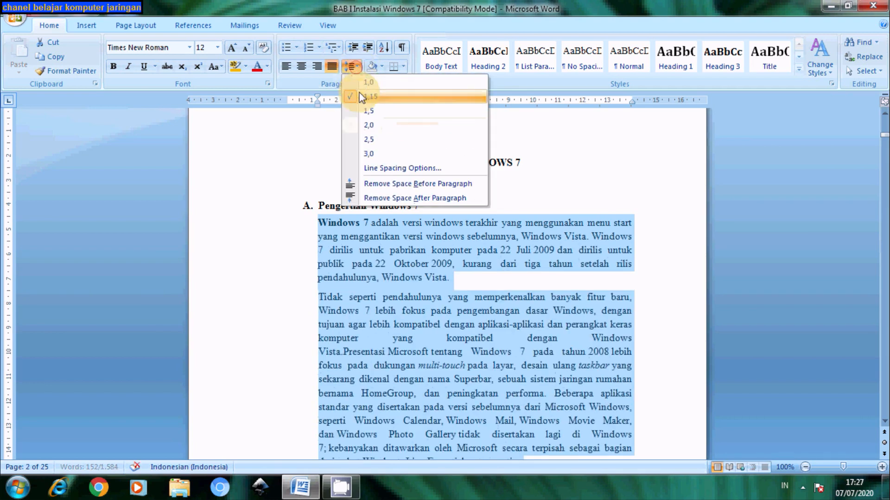
pyautogui.click(363, 111)
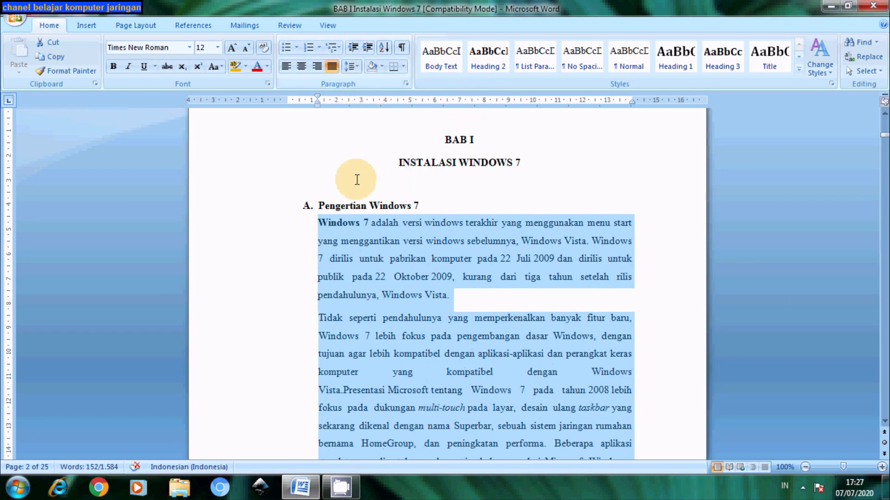
# - Set the selected paragraphs' spacing to 0 pt before and 24 pt after
pyautogui.rightClick(367, 271)
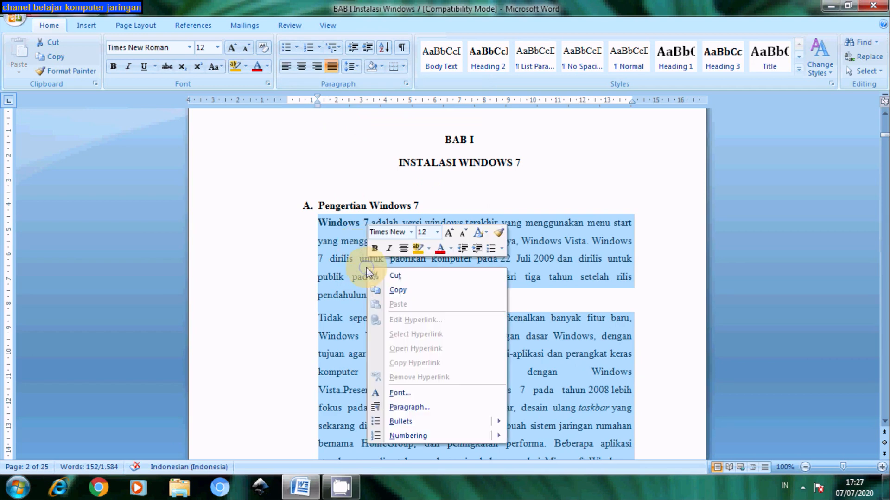
pyautogui.click(406, 408)
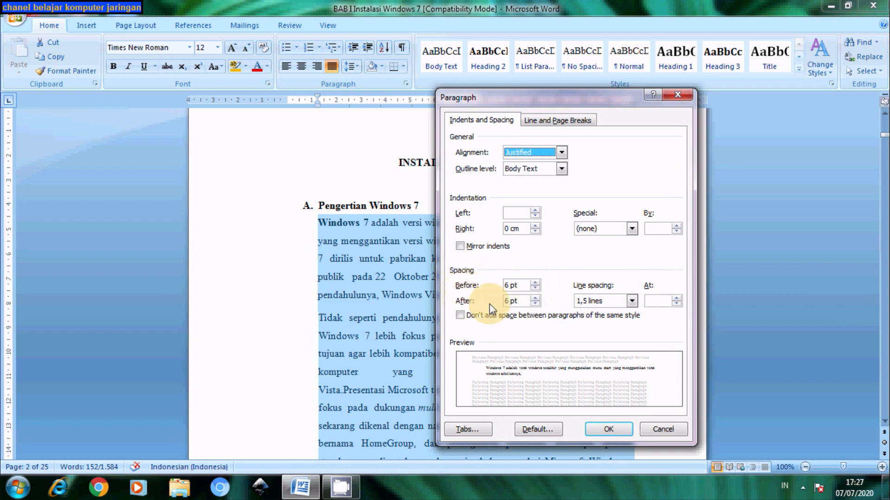
pyautogui.click(535, 288)
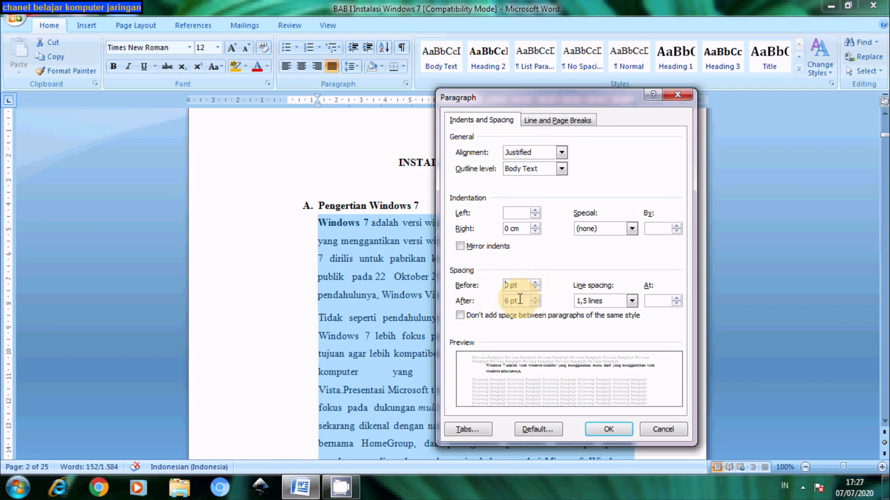
pyautogui.click(536, 298)
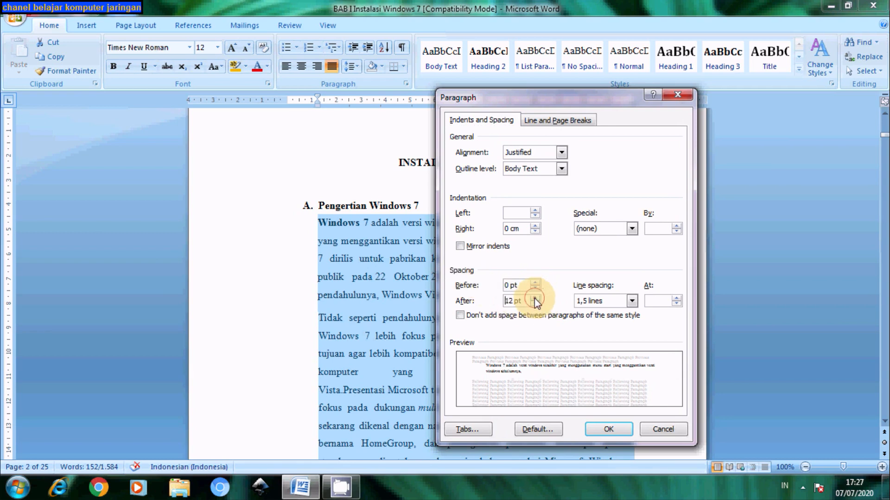
pyautogui.click(535, 297)
pyautogui.click(536, 297)
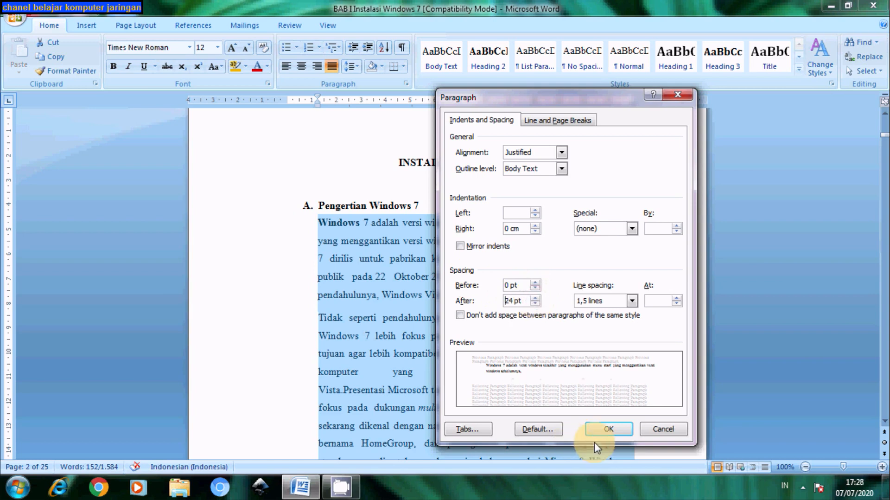
pyautogui.click(597, 430)
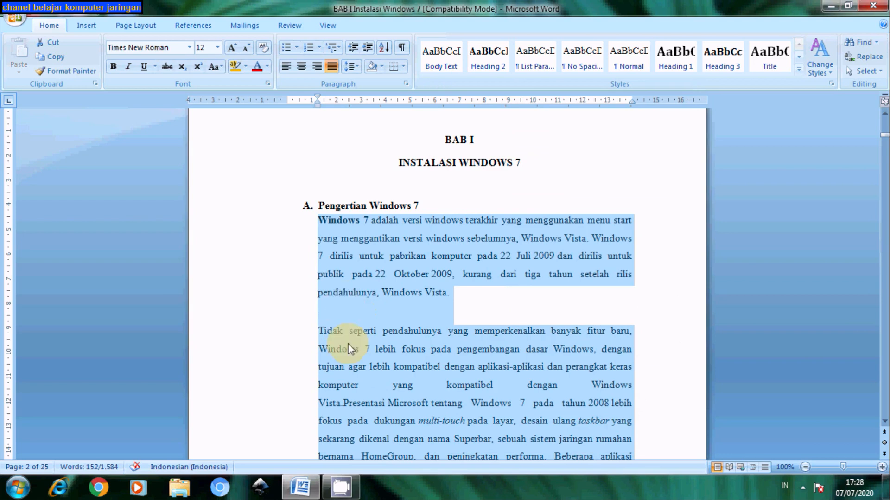
# - Set the selected paragraphs' spacing after to 6 pt and their line spacing to Double
pyautogui.rightClick(355, 308)
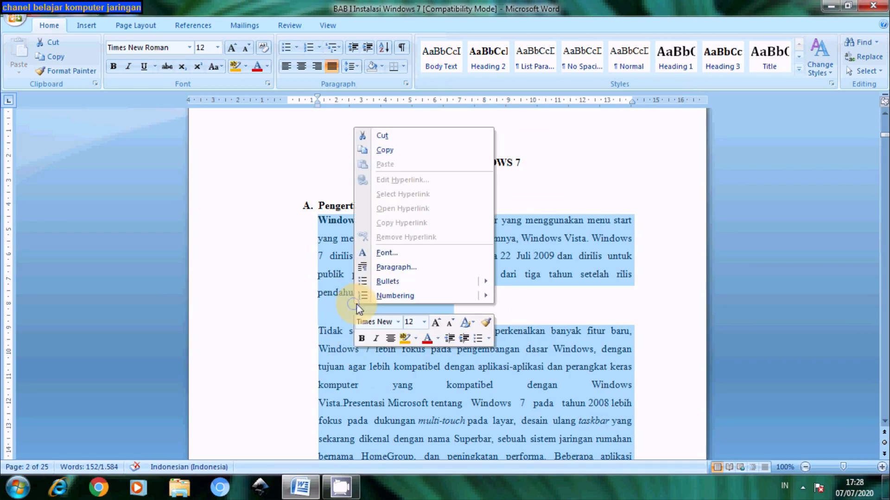
pyautogui.click(394, 268)
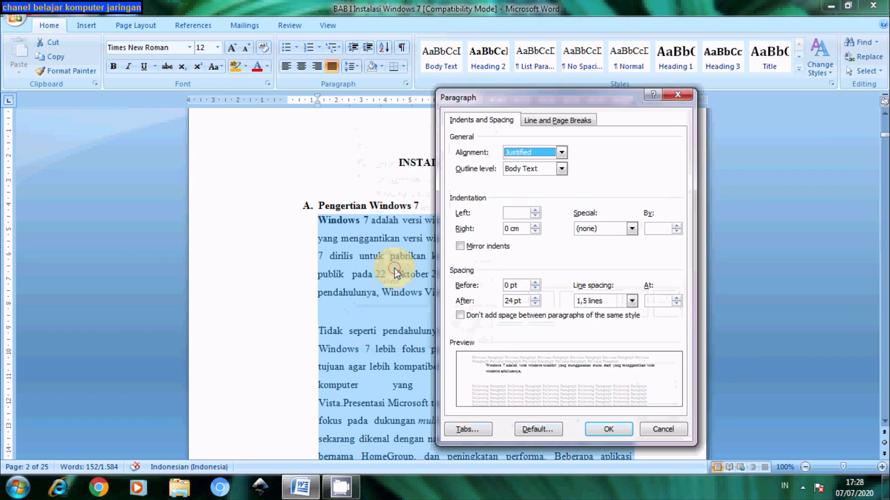
pyautogui.click(535, 304)
pyautogui.click(535, 303)
pyautogui.click(535, 303)
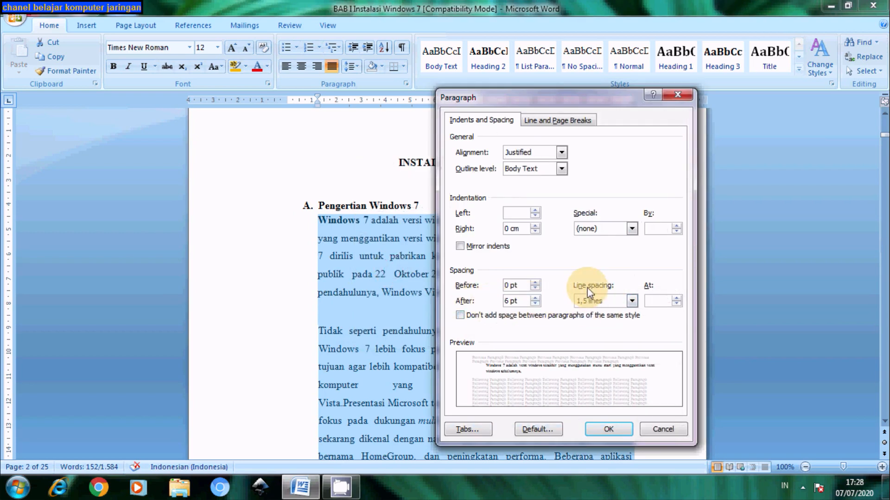
pyautogui.click(632, 302)
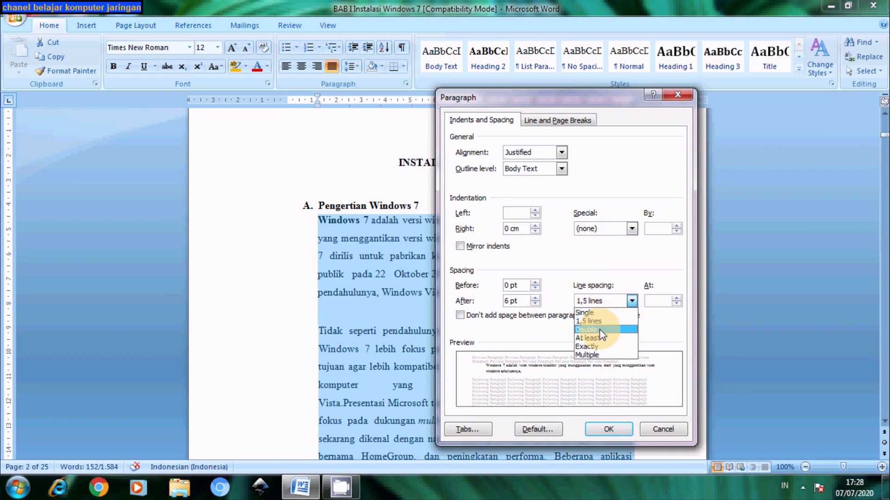
pyautogui.click(600, 329)
pyautogui.click(602, 427)
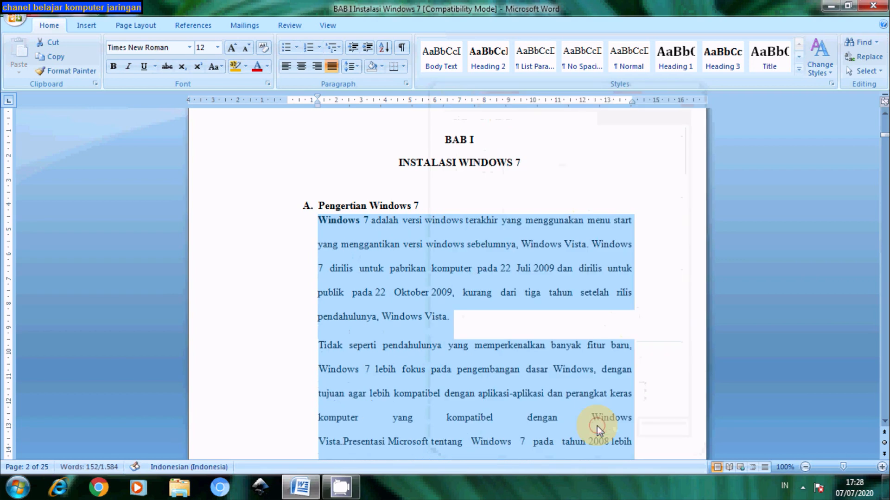
# - Set the selected paragraphs' line spacing to 1,0 and finally to 1,5
pyautogui.rightClick(391, 252)
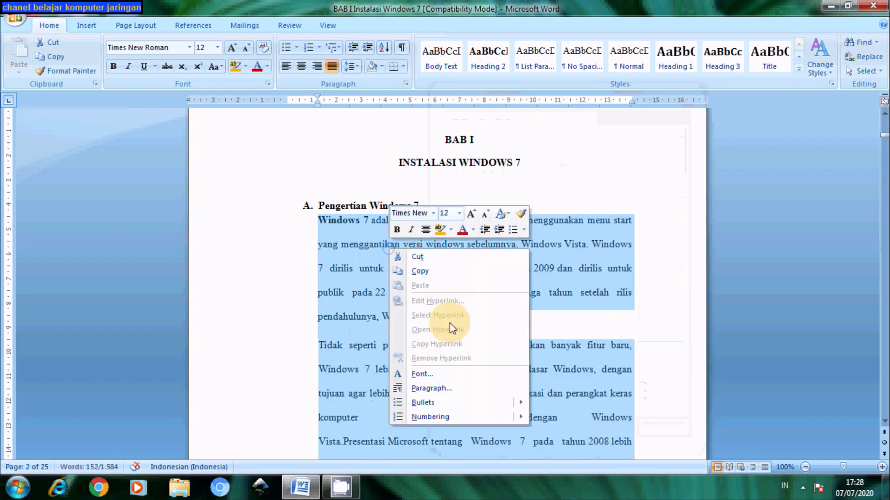
pyautogui.click(358, 66)
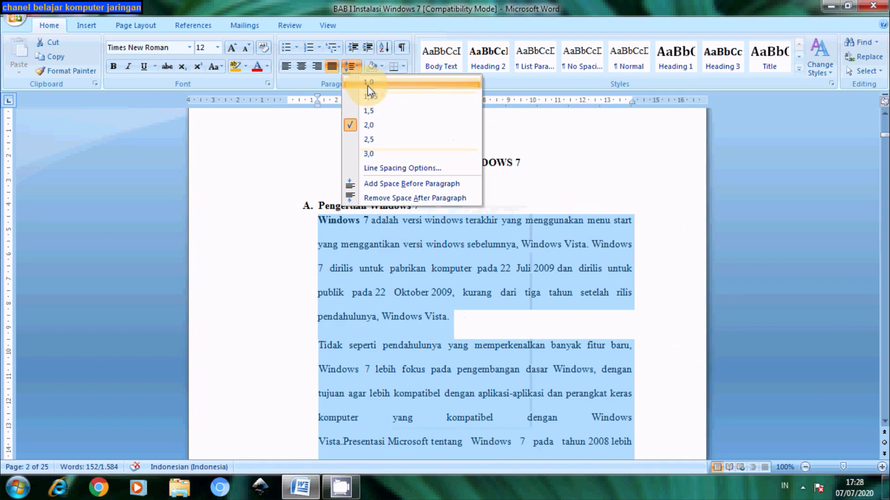
pyautogui.click(368, 82)
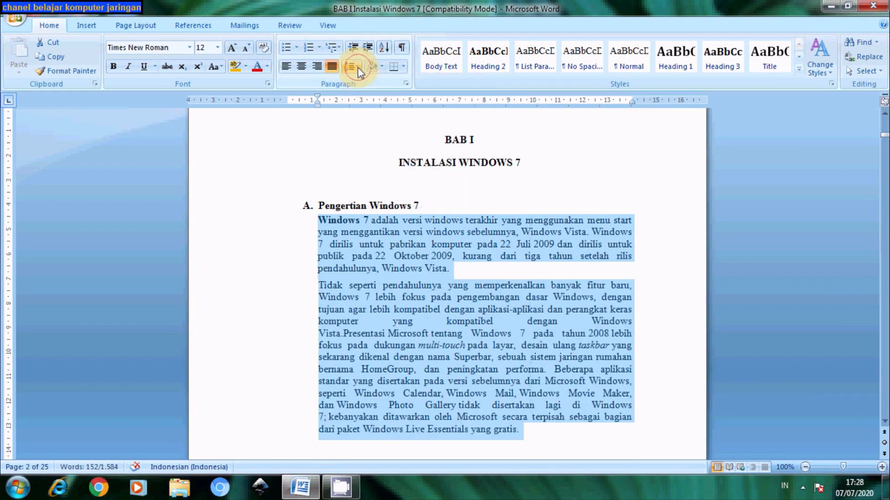
pyautogui.click(351, 66)
pyautogui.click(368, 112)
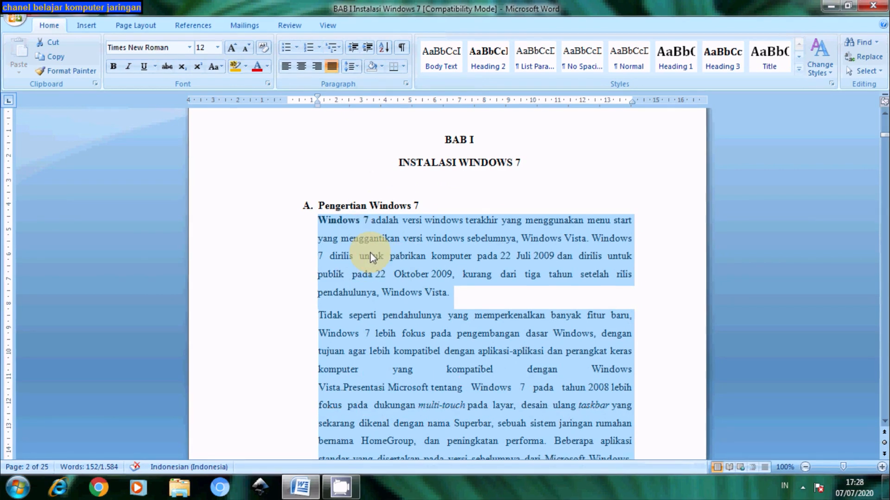
# - Review the line spacing options and the indent and spacing settings of the two selected paragraphs
pyautogui.click(356, 67)
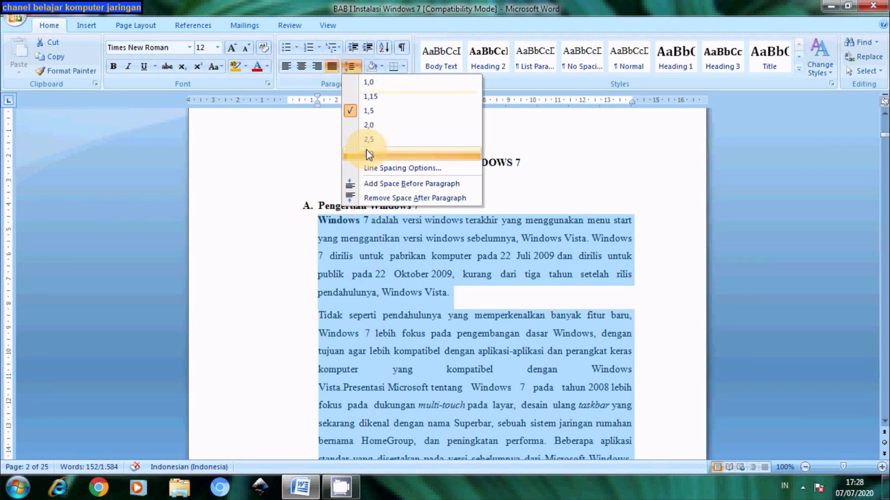
pyautogui.rightClick(367, 291)
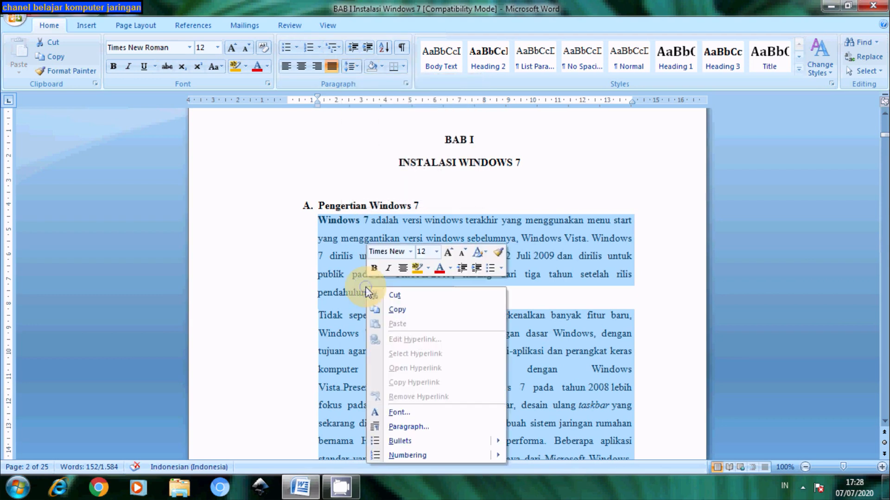
pyautogui.click(404, 427)
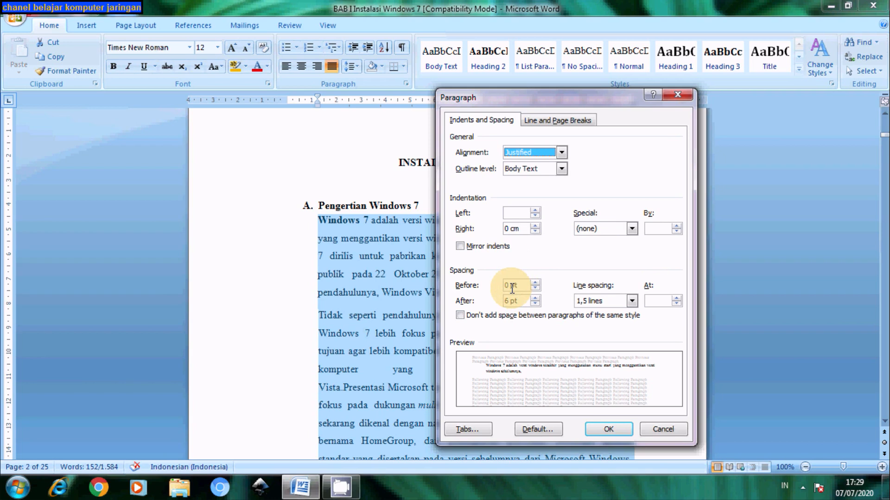
pyautogui.click(620, 429)
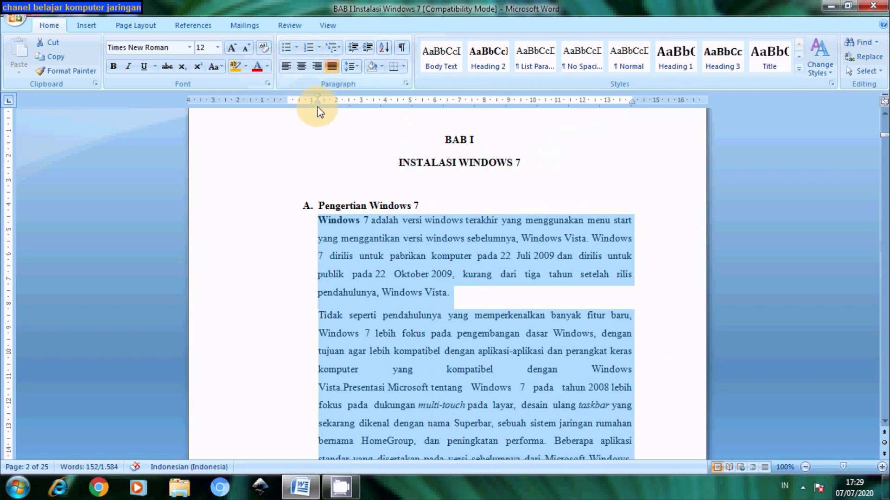
pyautogui.moveTo(317, 98); pyautogui.dragTo(318, 98)
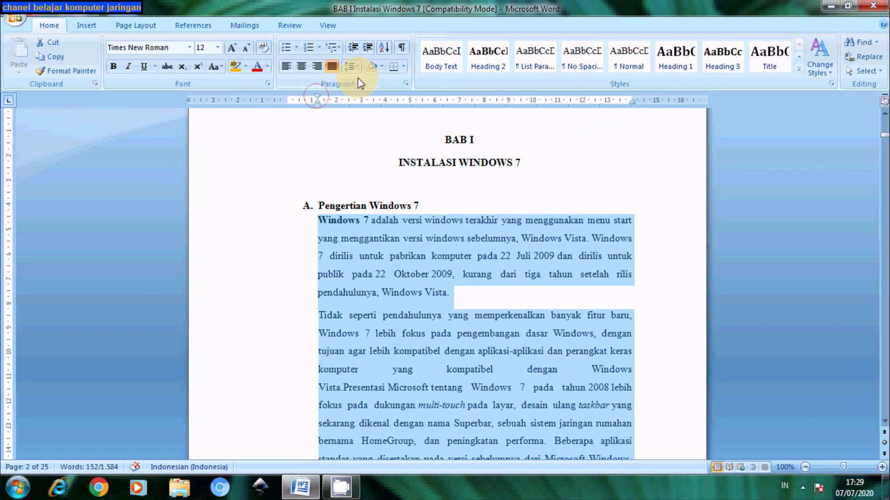
pyautogui.click(353, 67)
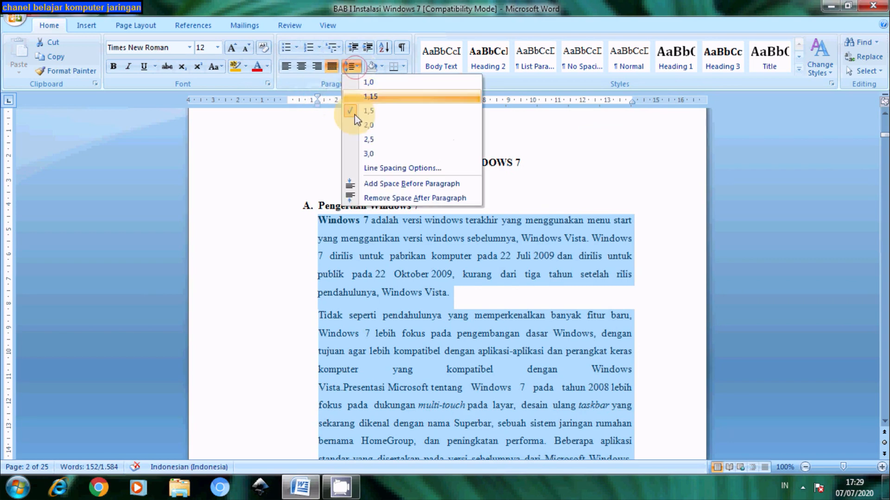